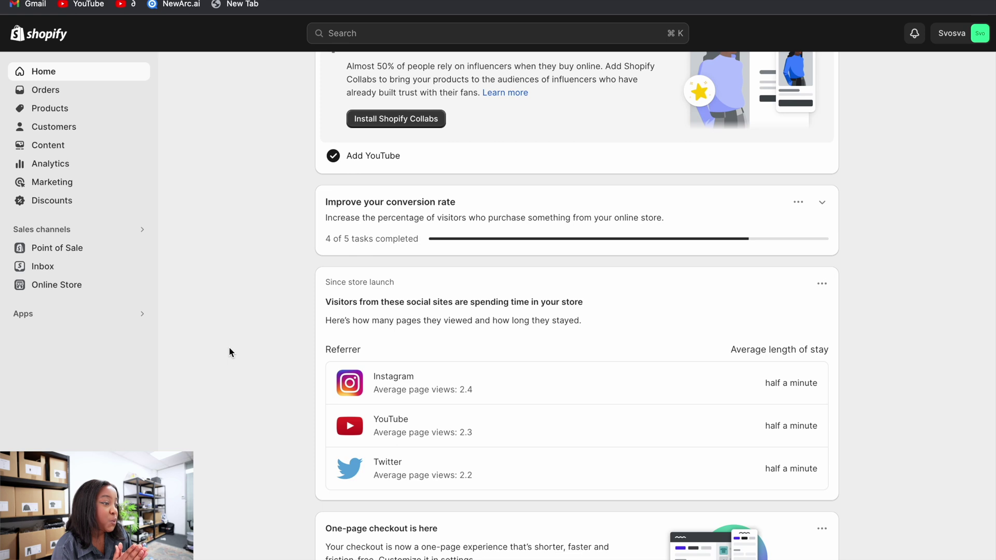
- Search the Shopify admin for FERA to list matching Shopify App Store apps
click(339, 34)
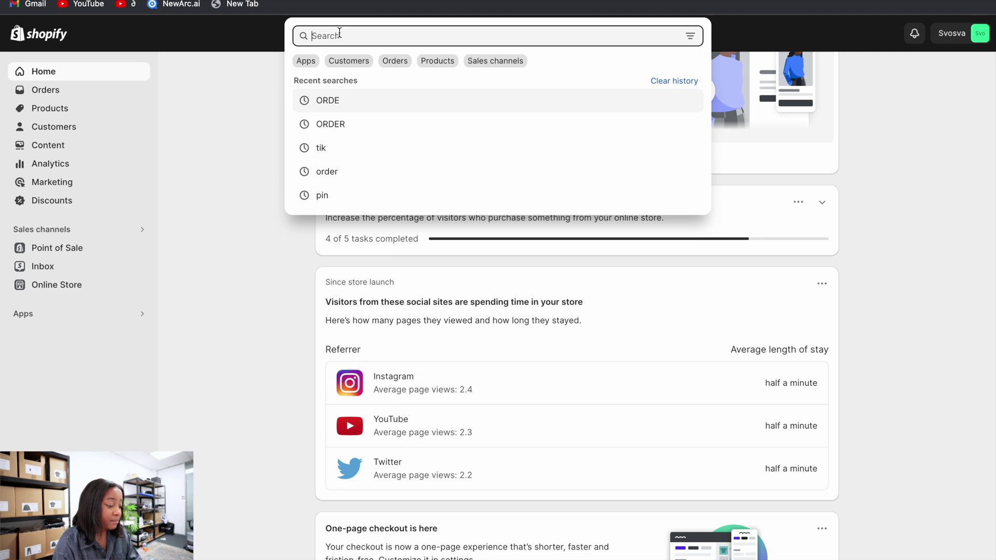
text(FERA)
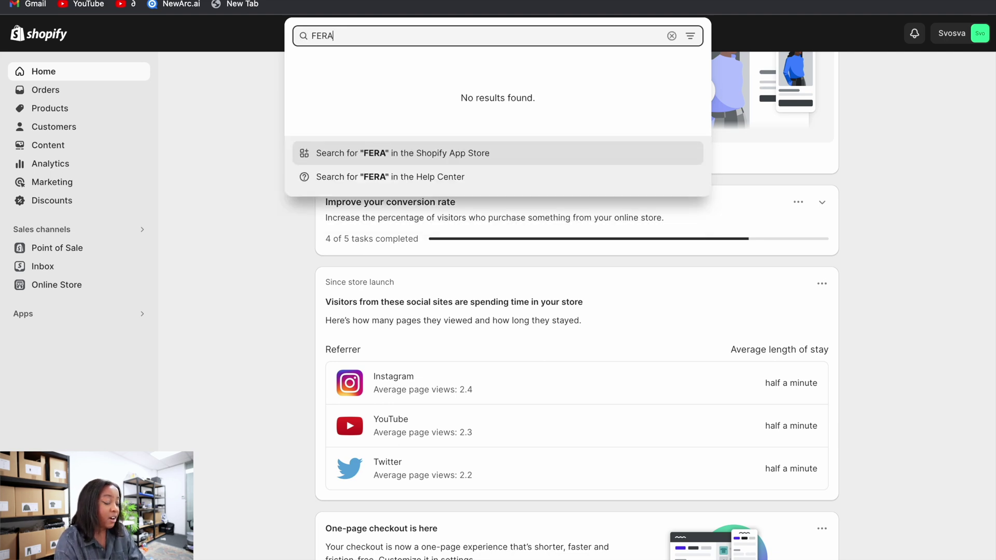
key(Return)
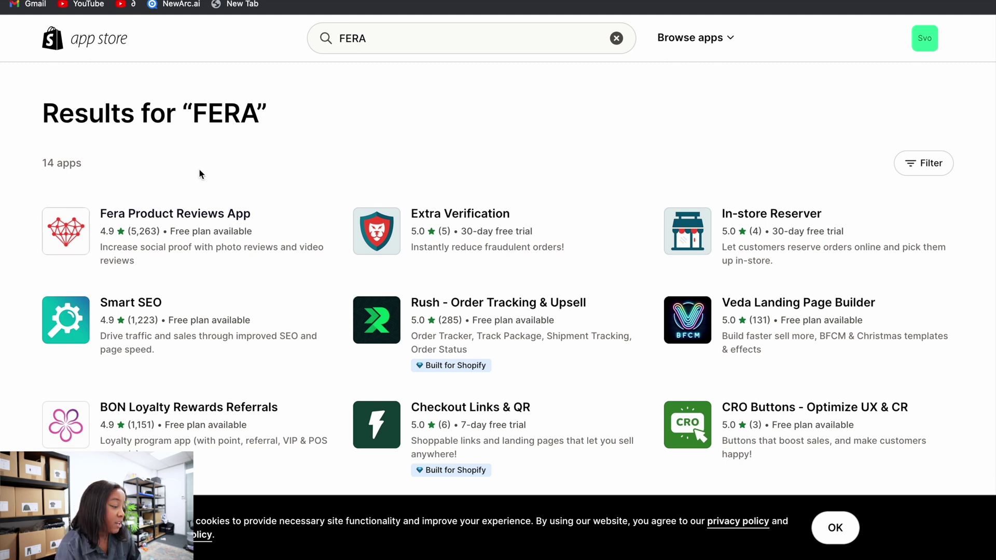
- Open the Fera Product Reviews App listing, browse it, and install the app on the store
click(172, 222)
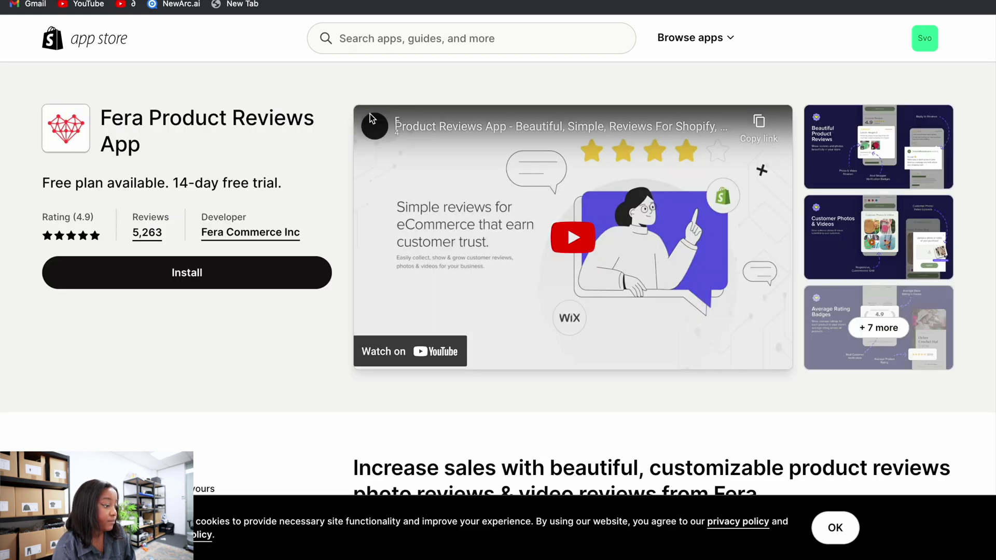
scroll(351, 237, down, 8)
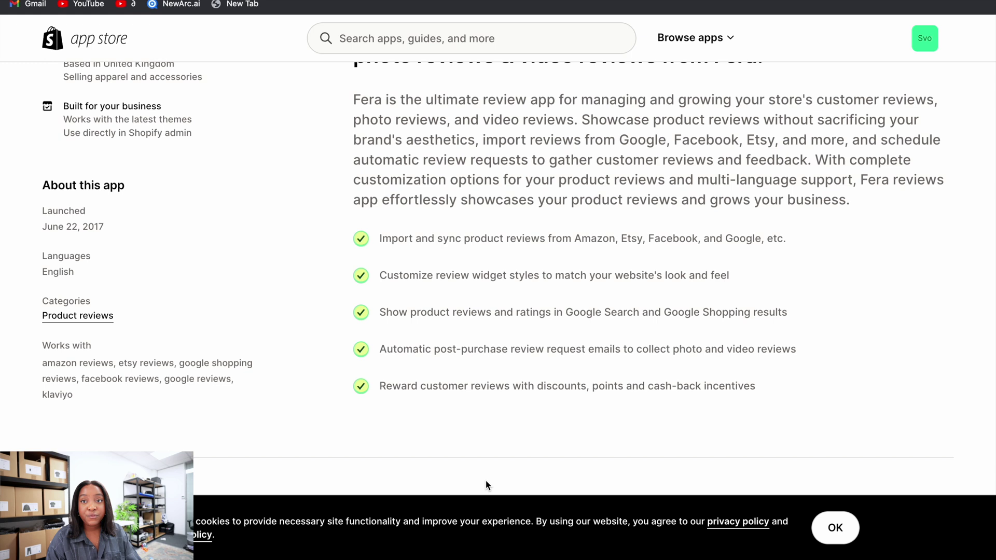
scroll(452, 423, up, 5)
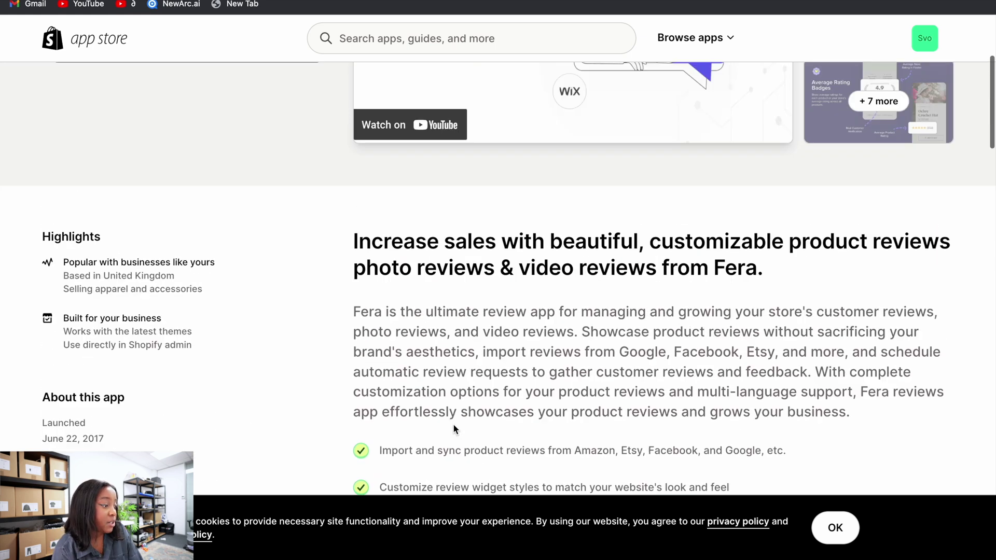
scroll(453, 424, up, 2)
click(167, 285)
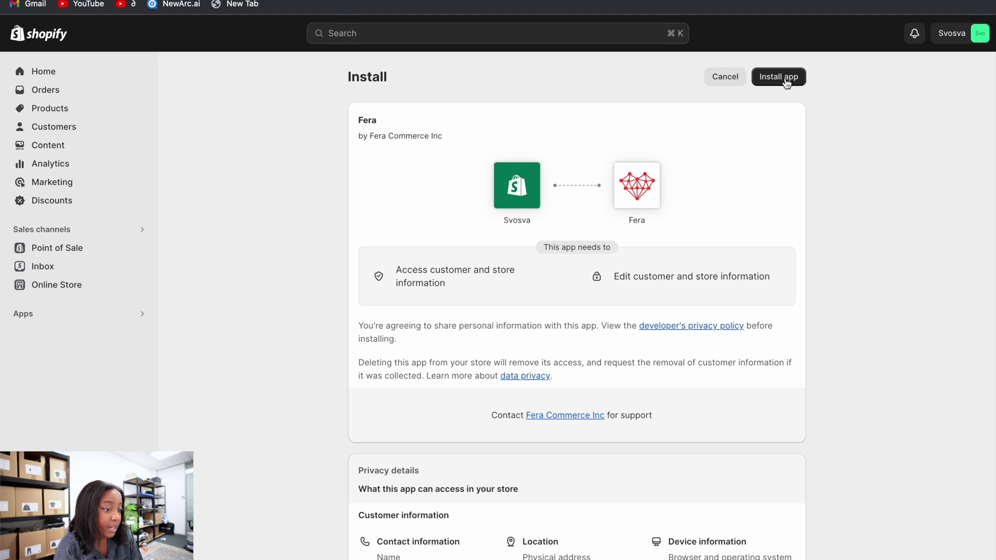
click(782, 78)
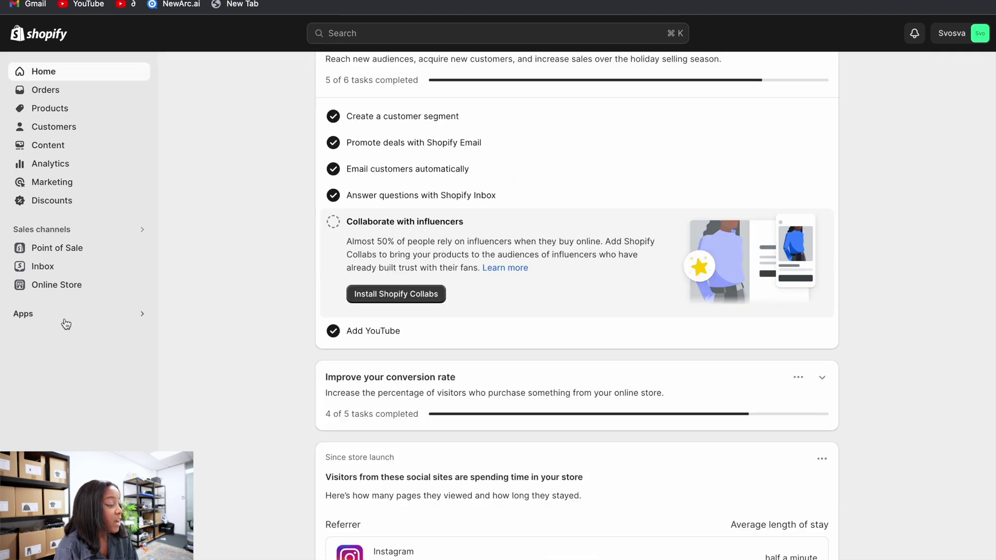
- Open Fera from the store's installed Apps list
click(26, 319)
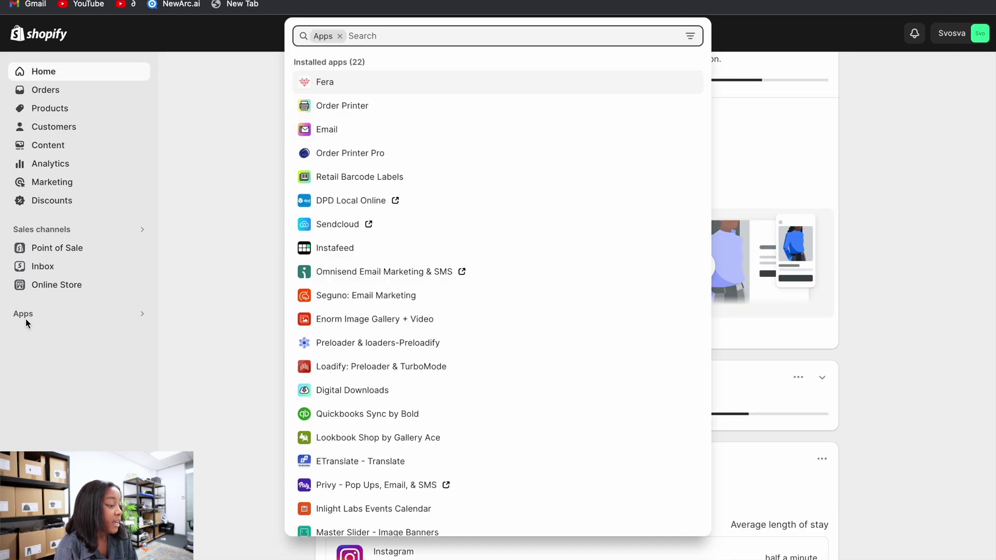
click(318, 80)
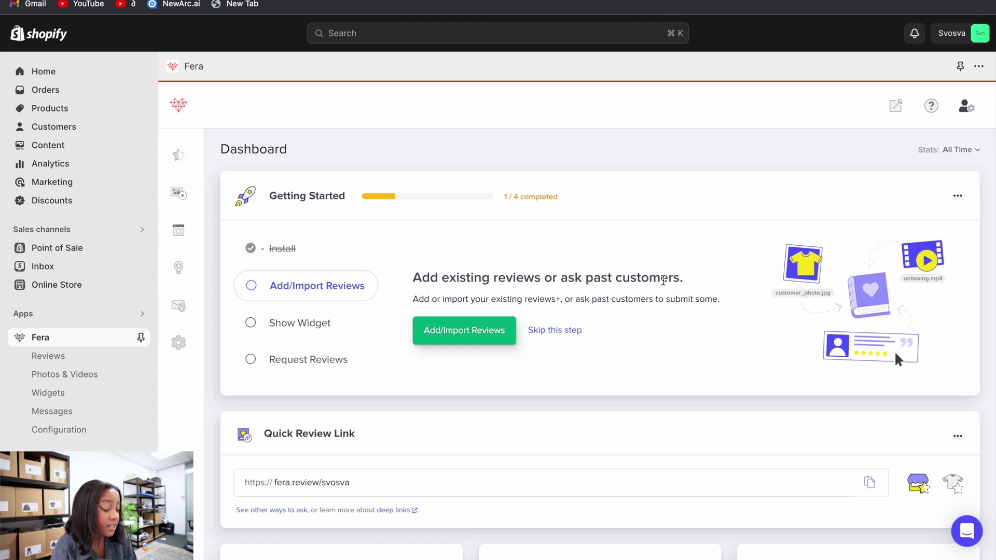
- Choose Add/Import Reviews, then Ask Customers to request reviews
click(460, 335)
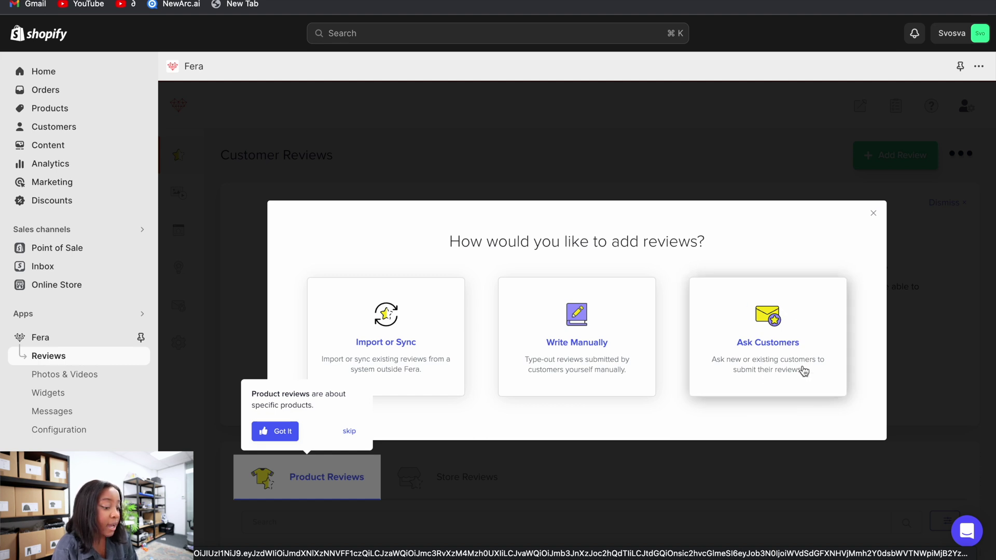
click(764, 378)
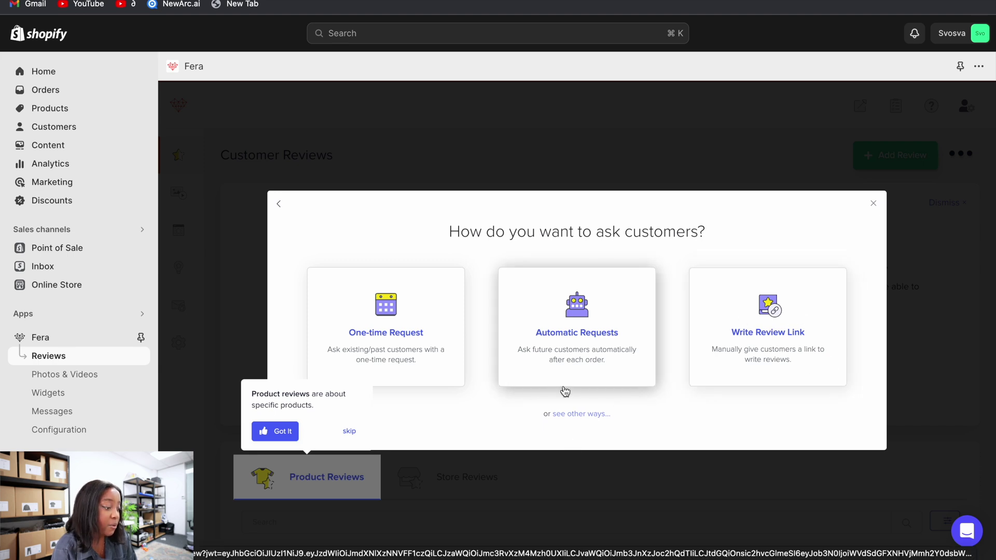
- Create an automatic review request campaign for last-order reviews with Video Uploads switched off
click(576, 343)
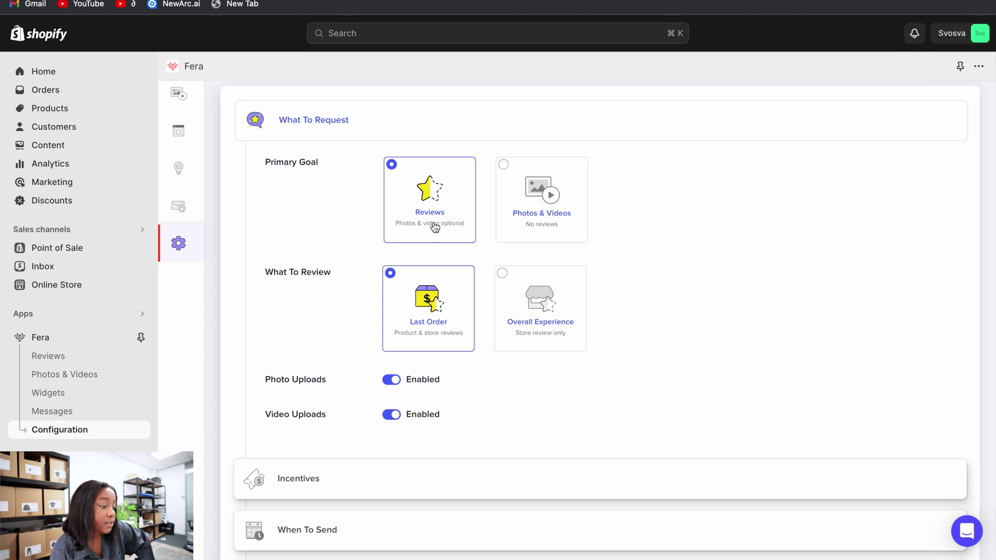
scroll(366, 205, down, 2)
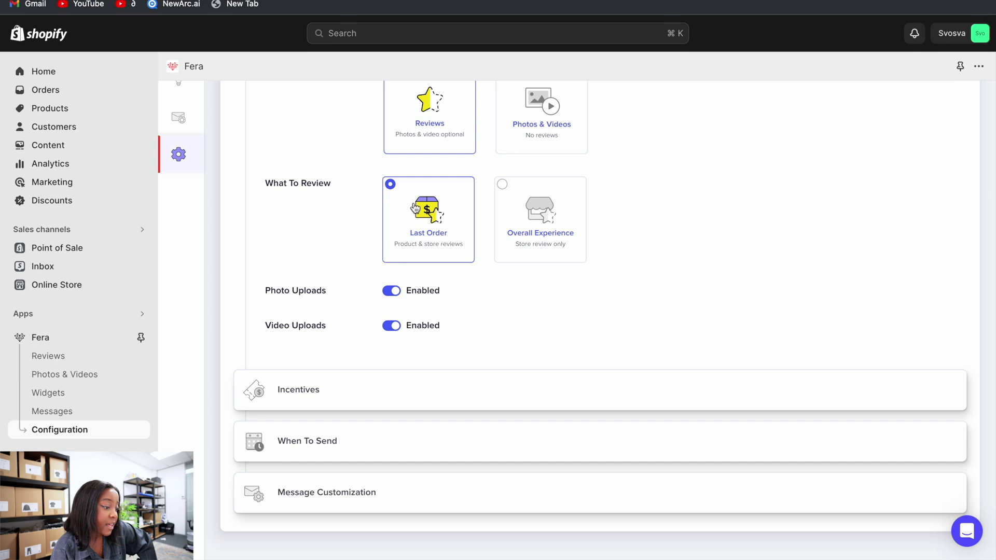
scroll(269, 265, down, 1)
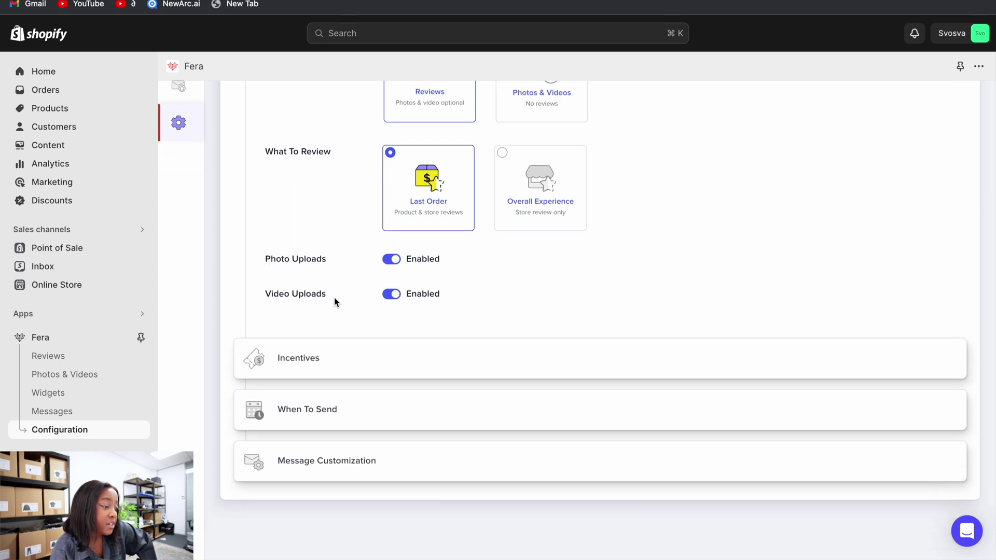
click(395, 300)
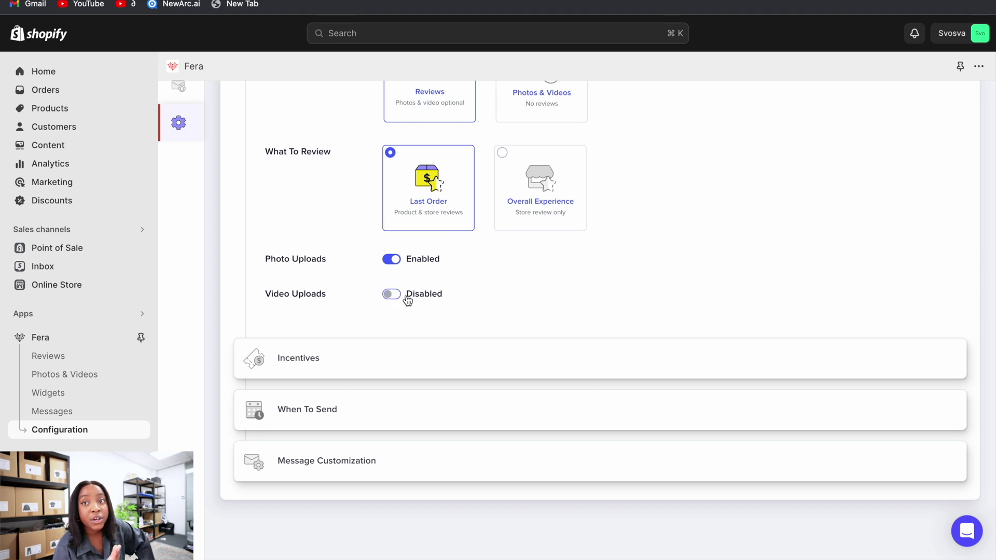
click(422, 355)
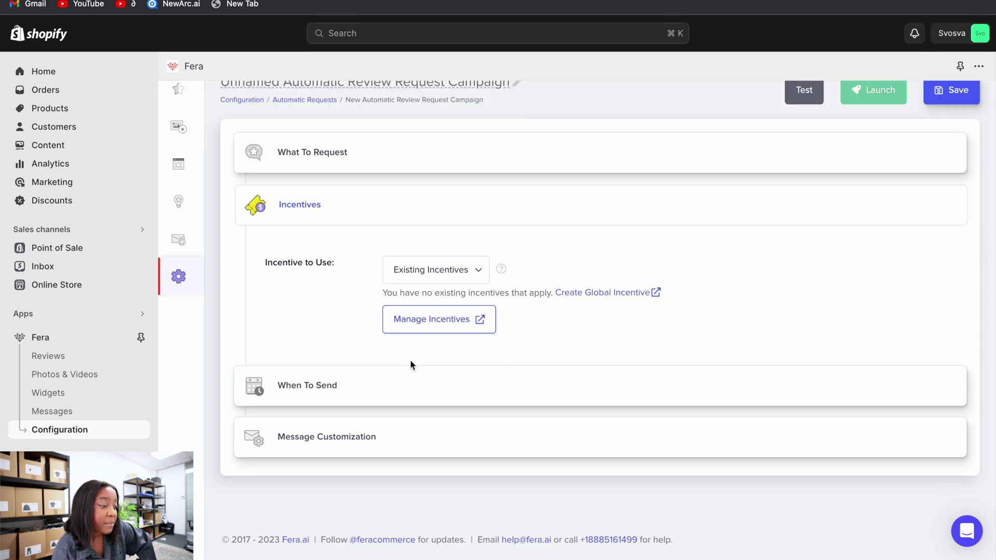
- Select Custom Incentive as the campaign incentive and dismiss the incentive type dialog
click(445, 268)
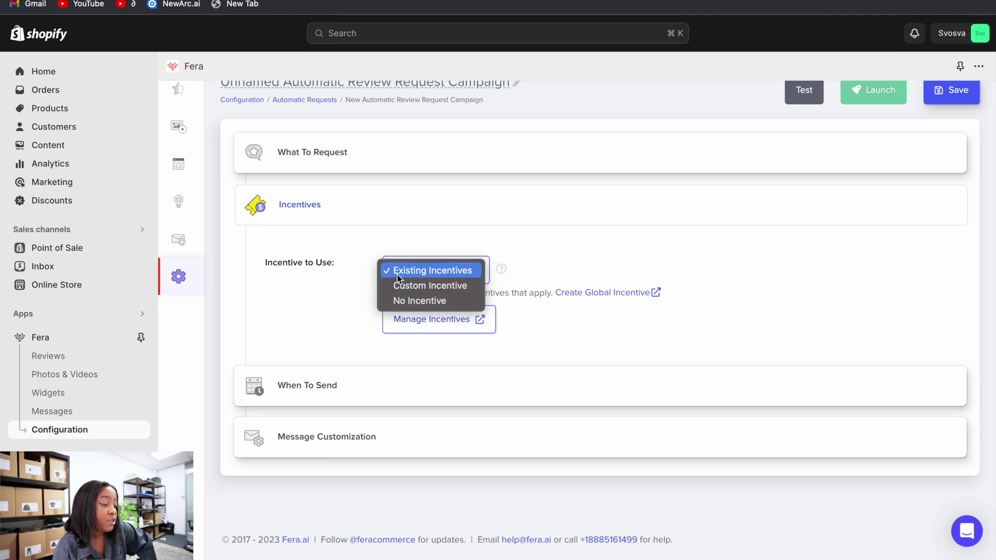
click(447, 286)
click(429, 366)
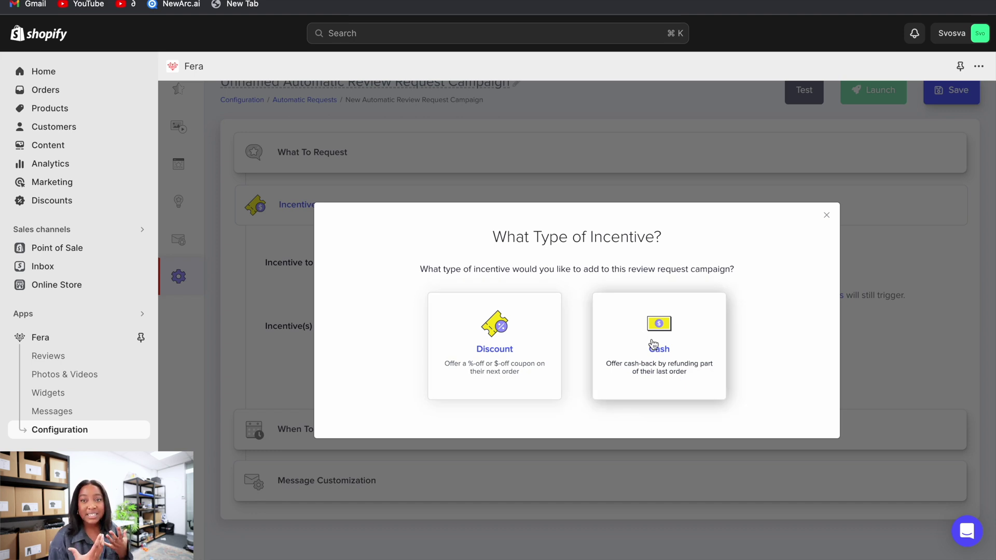
click(826, 217)
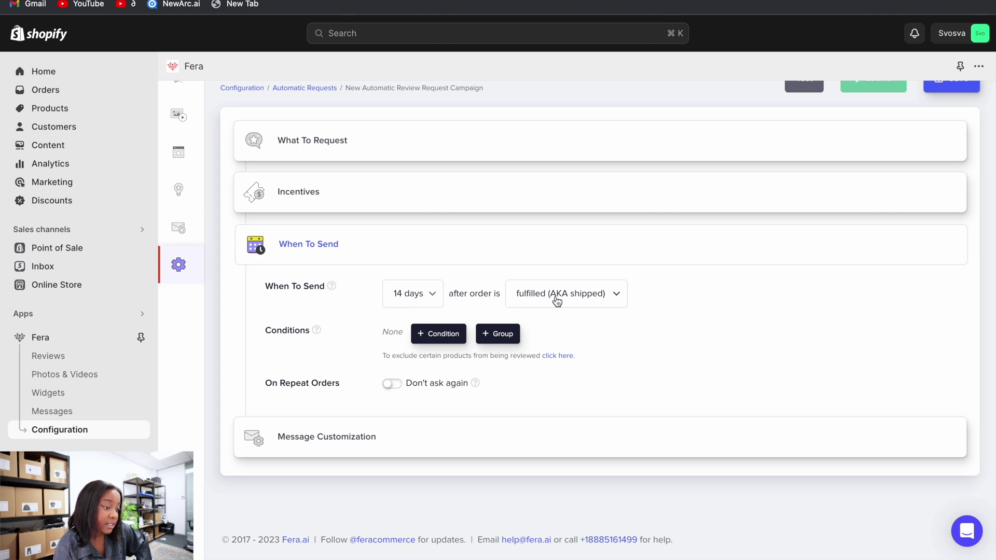
- Change the send trigger to 14 days after the order is delivered (AKA received)
click(557, 301)
click(525, 293)
click(591, 299)
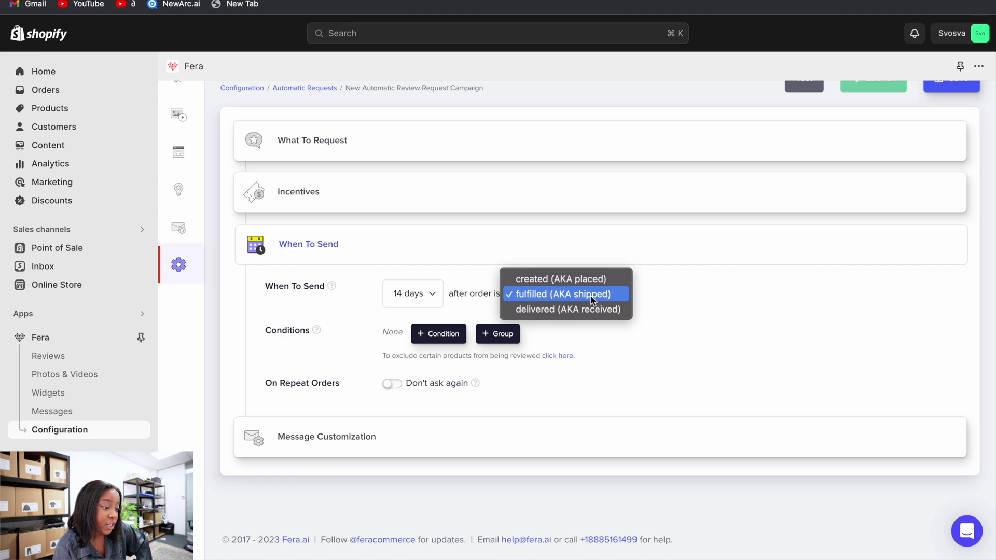
click(530, 310)
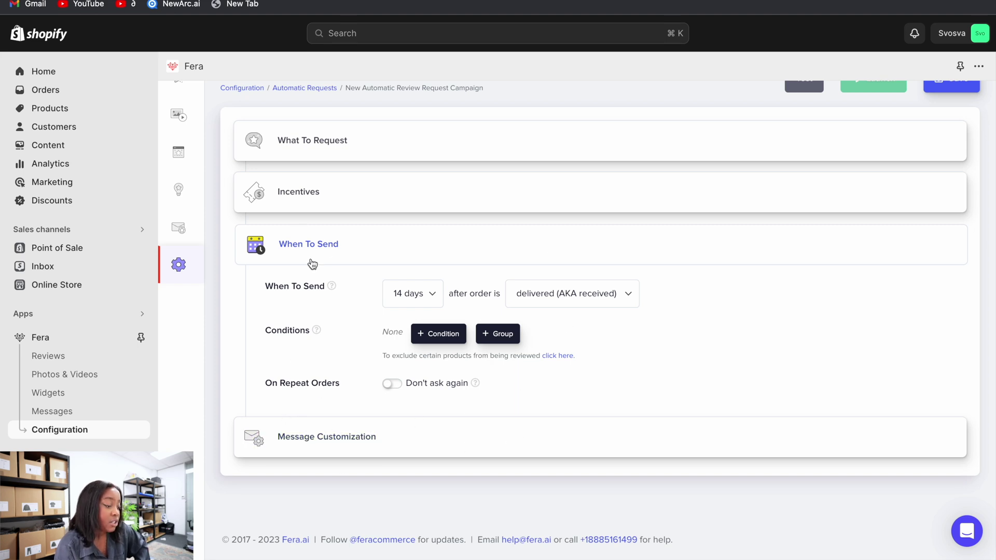
- Keep the Default email theme and set its accent colour to deep navy
click(332, 437)
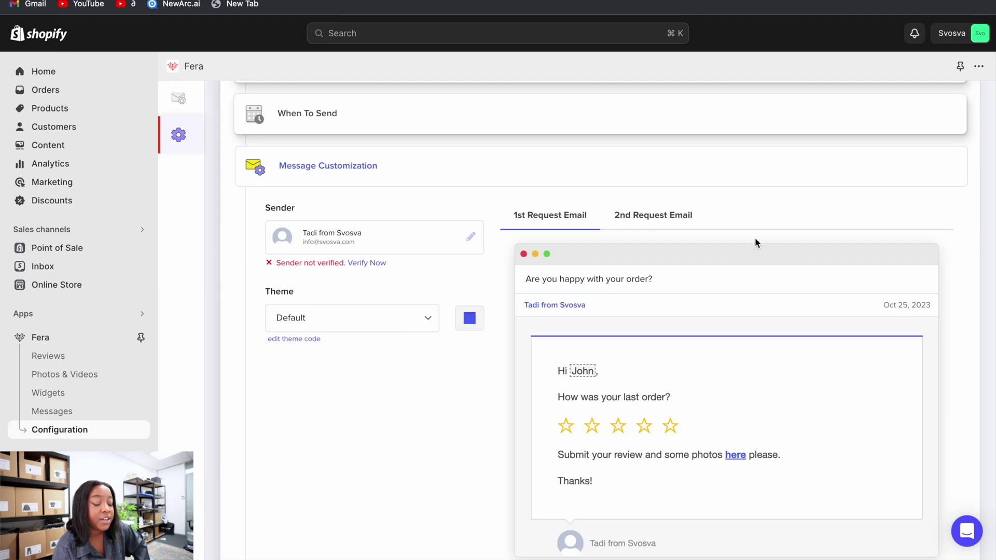
click(389, 324)
click(388, 322)
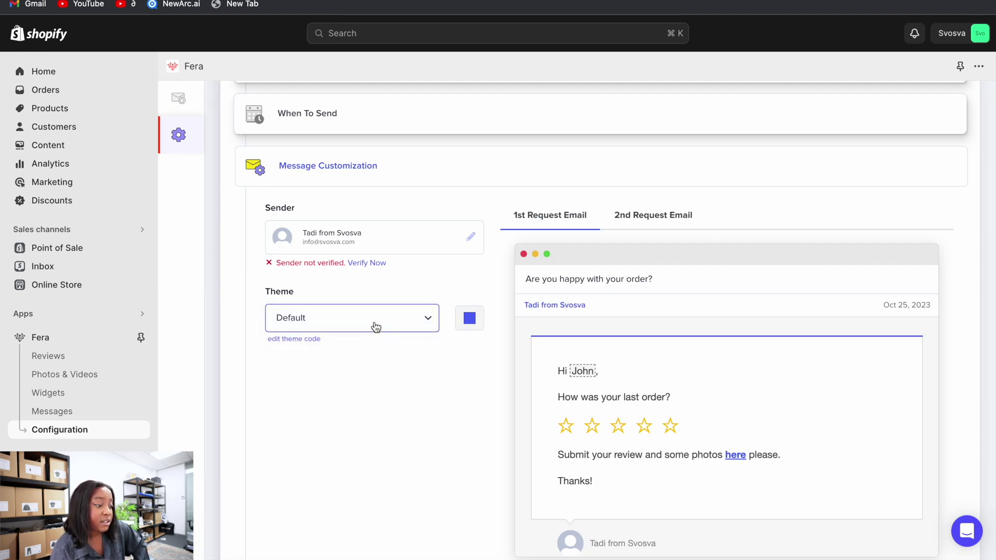
click(465, 322)
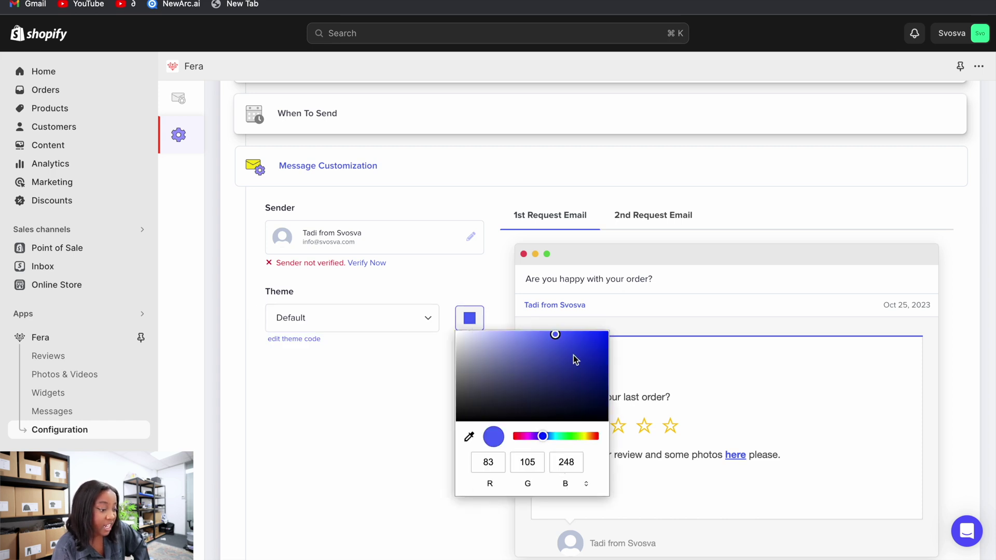
drag(555, 342, 589, 395)
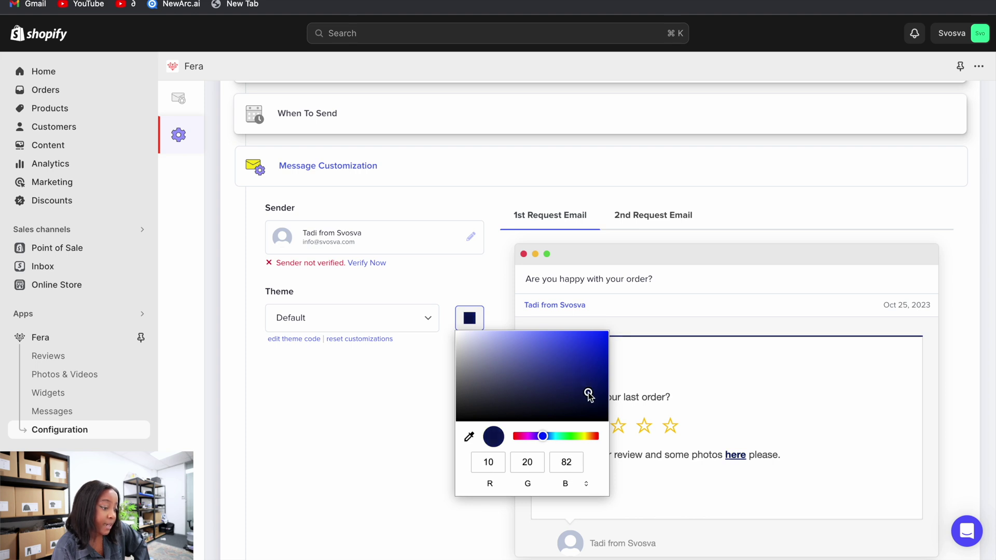
click(441, 441)
- Leave the sender details unchanged and preview the email at desktop width
click(471, 237)
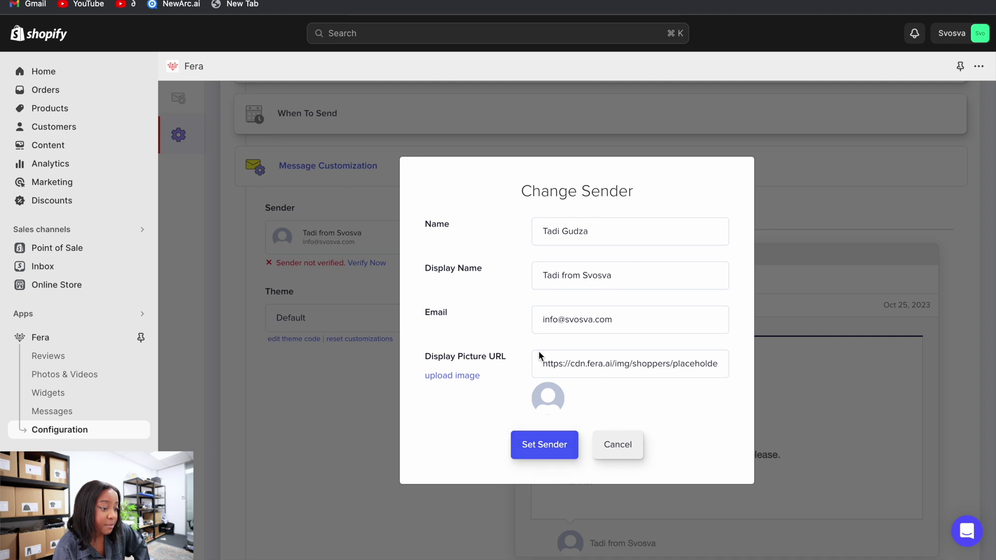
click(620, 447)
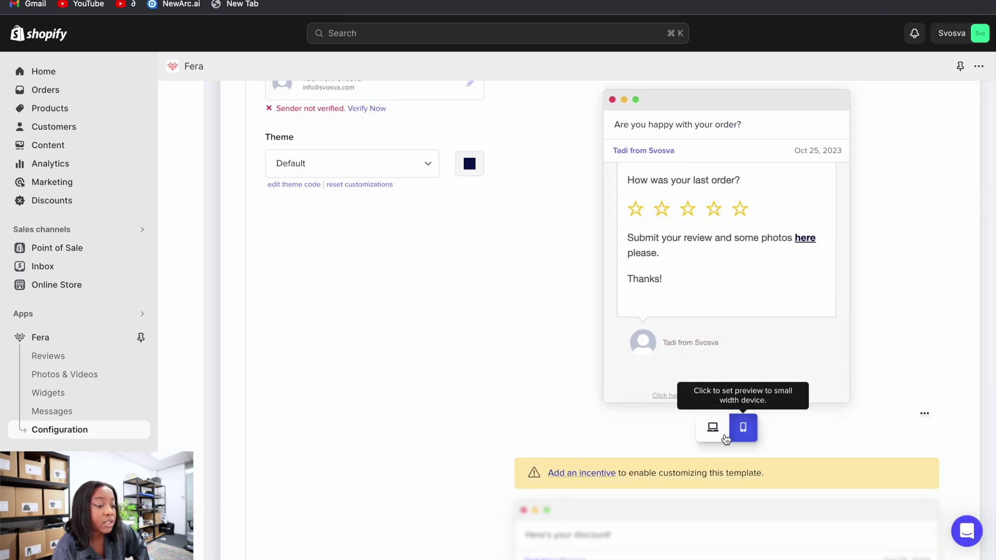
click(718, 437)
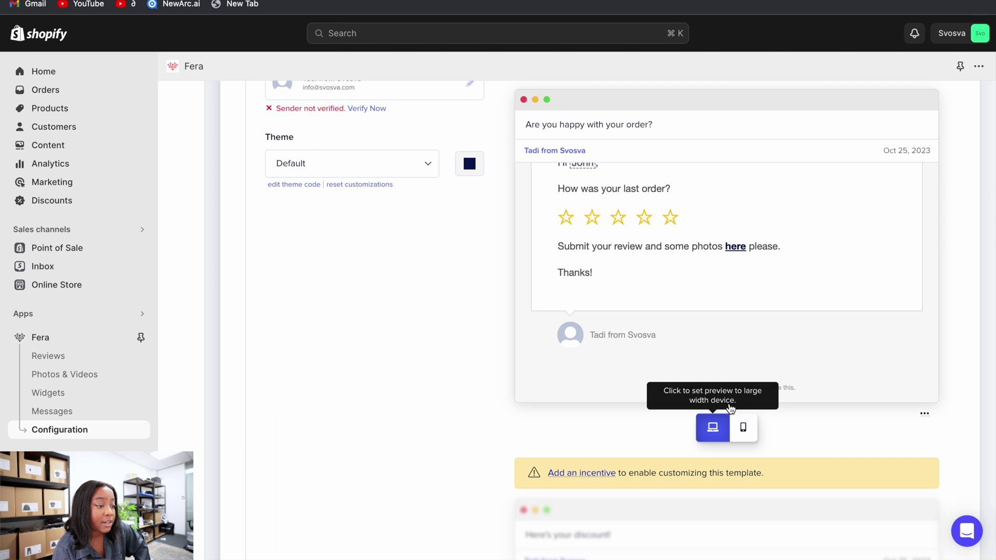
- Review the 2nd request email, sent 7 days later to non-responders
scroll(666, 307, up, 5)
click(667, 307)
scroll(668, 309, down, 2)
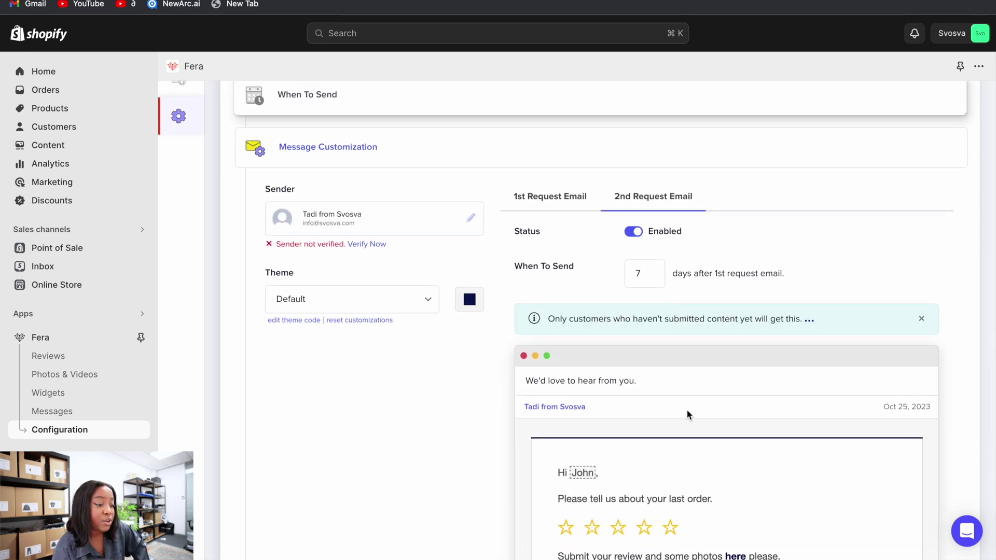
scroll(688, 414, down, 3)
scroll(688, 414, down, 2)
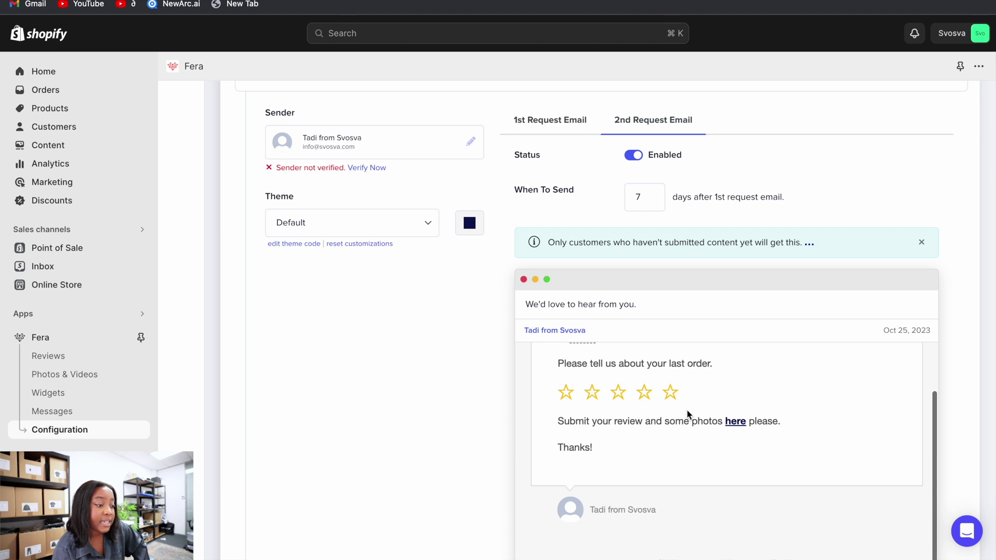
scroll(688, 415, down, 3)
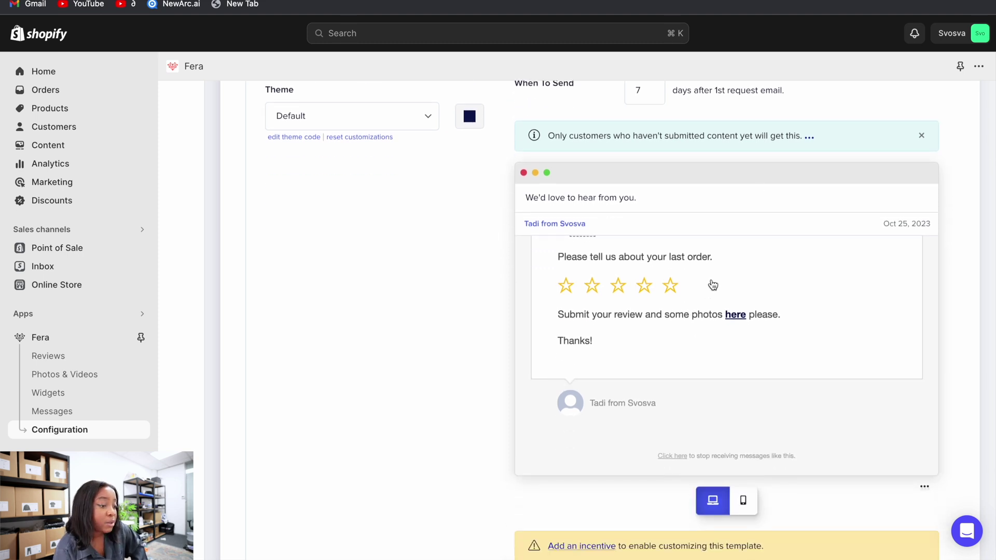
scroll(712, 285, up, 2)
scroll(712, 284, up, 4)
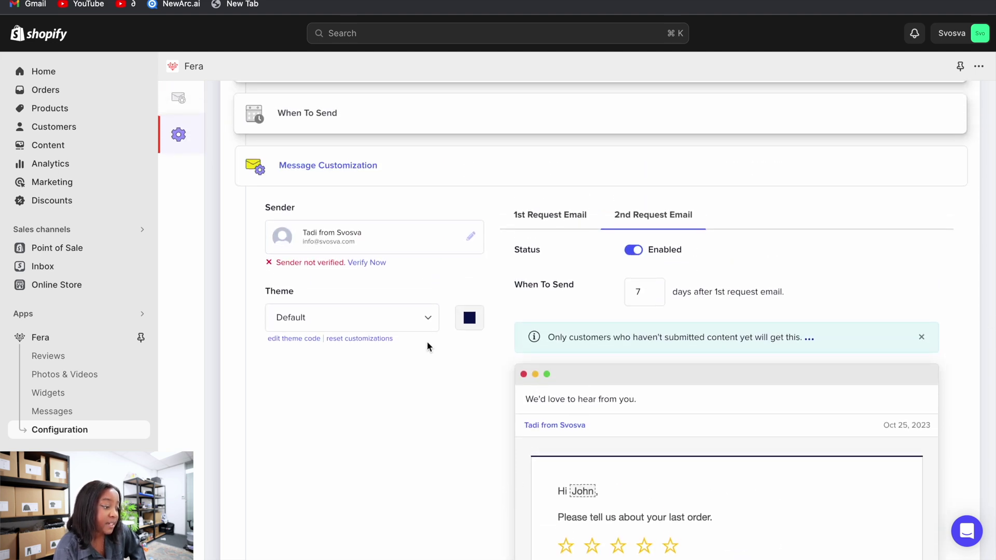
- Switch to the Plain theme and replace 'How was your last order?' with 'We would love a review'
click(336, 315)
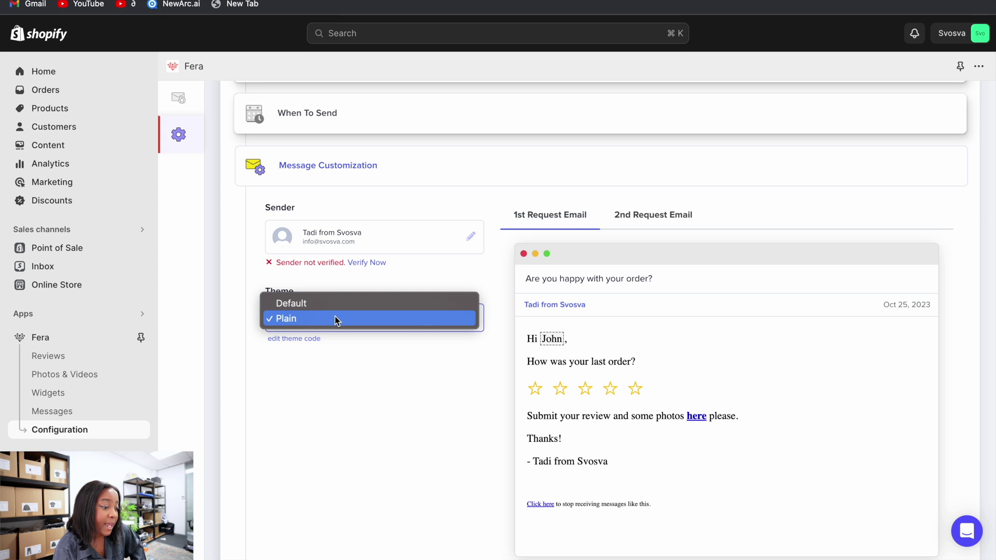
click(655, 369)
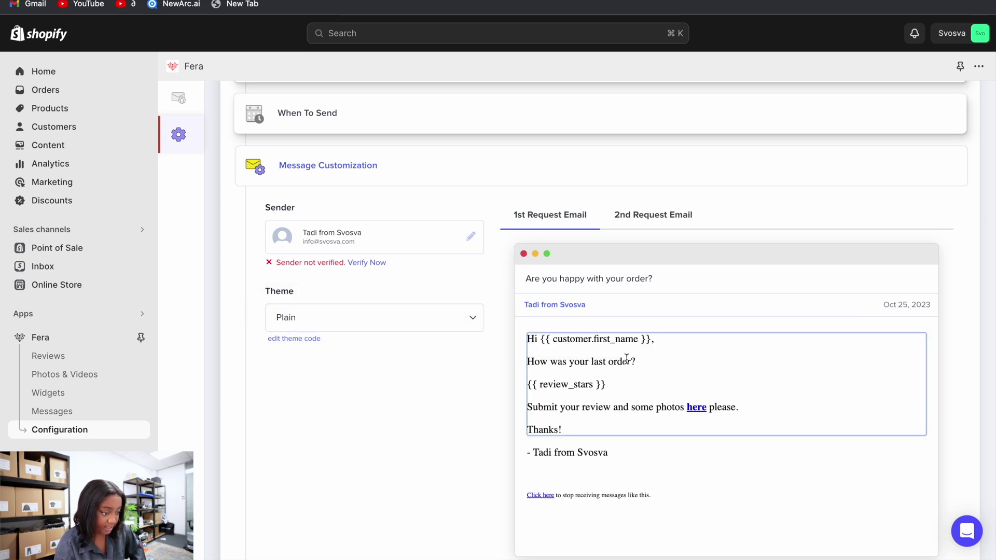
drag(644, 361, 540, 357)
text(We would love a review)
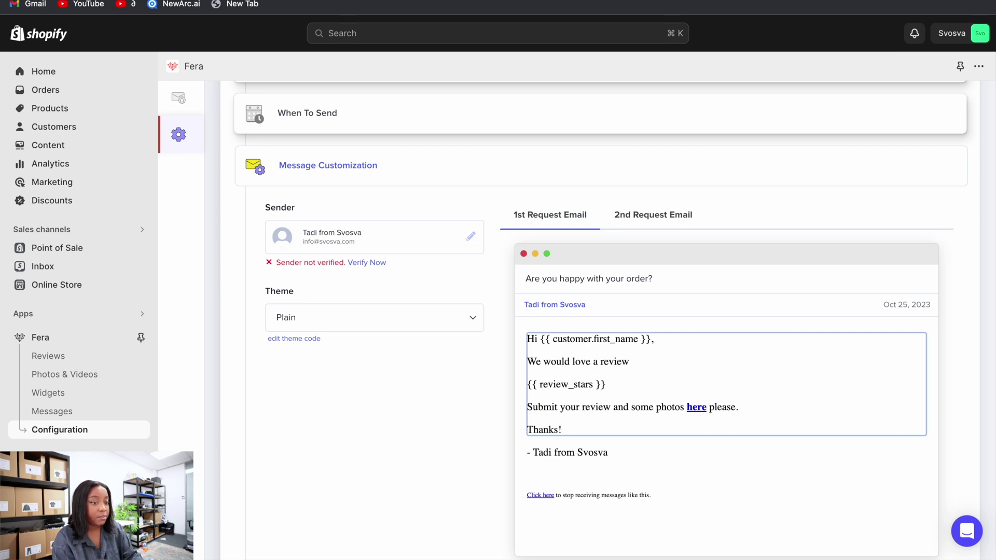
scroll(553, 153, up, 4)
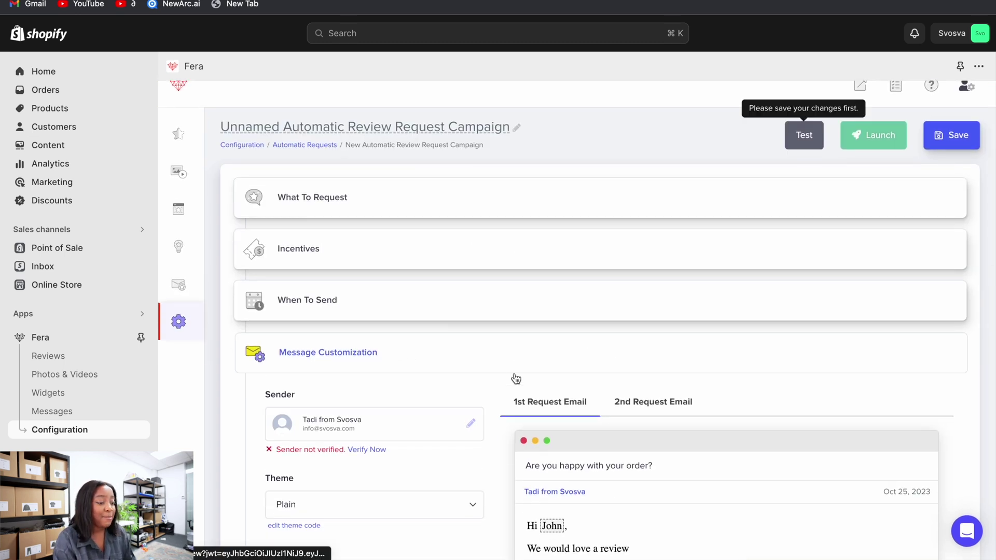
- Save the campaign, then send a test request email using the HÈNDRIX TRACK PANT BLACK product
scroll(738, 306, up, 1)
click(940, 165)
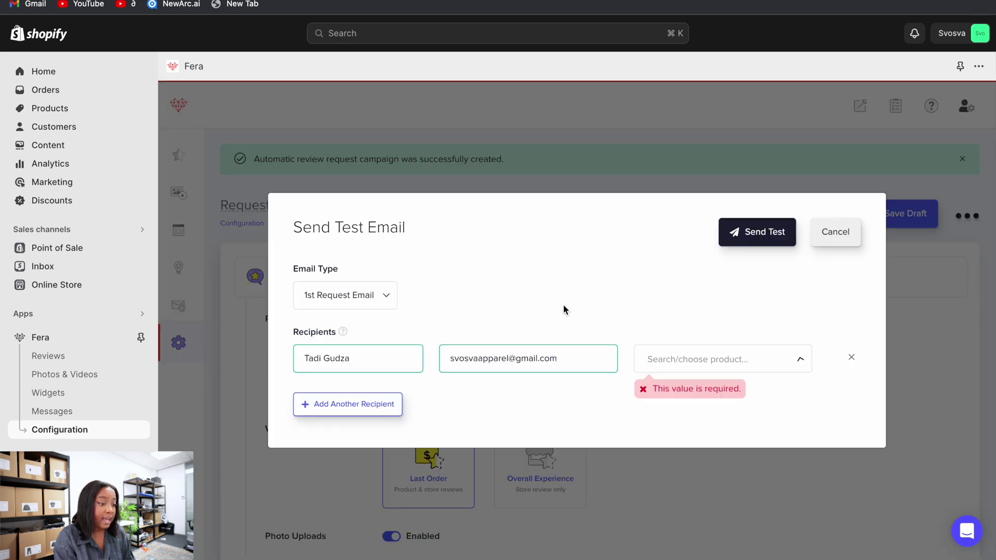
click(693, 369)
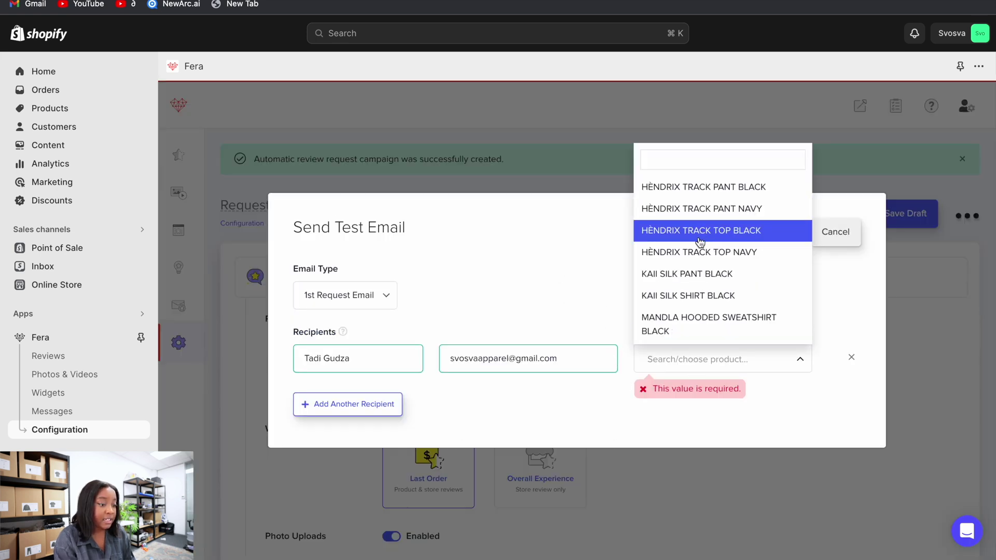
click(705, 194)
click(761, 236)
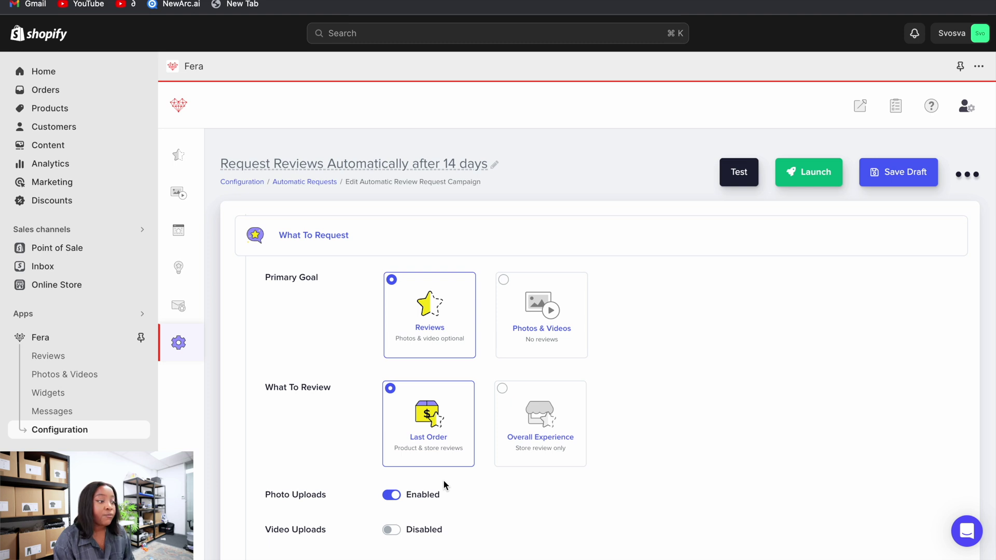
- Go from the Fera dashboard to Reviews and bring up the empty Widgets section
click(180, 111)
click(177, 167)
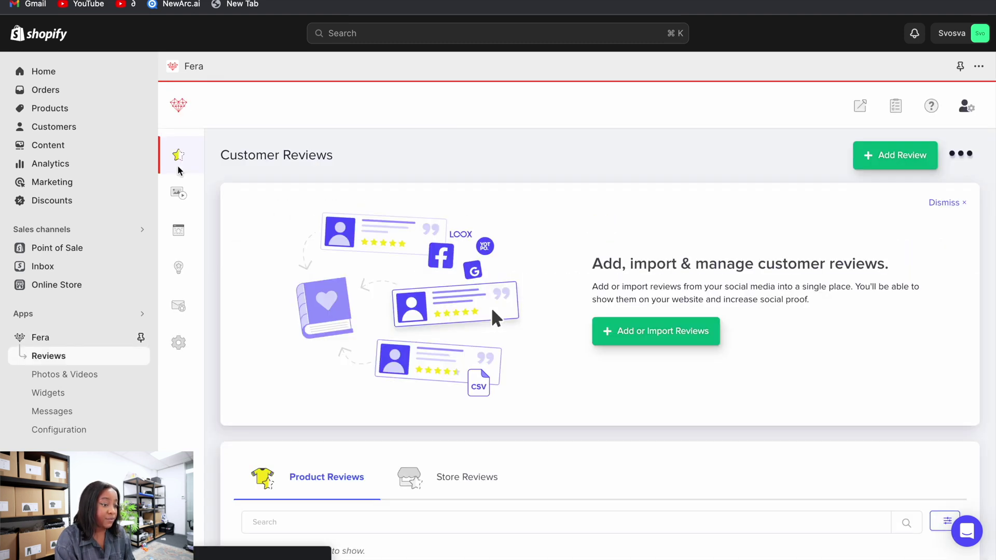
scroll(409, 277, down, 2)
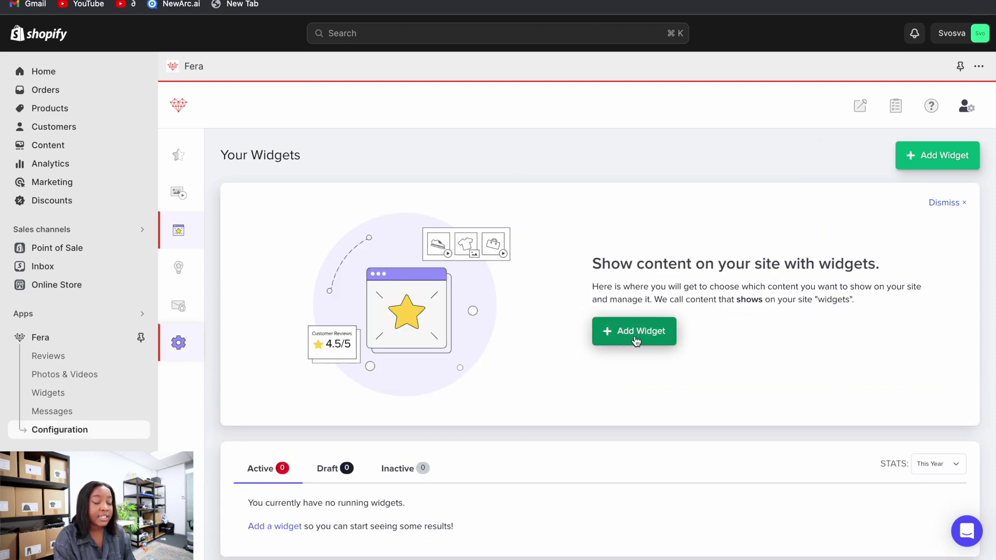
- Create a Reviews widget for the Product Detail Page, saved as draft 'Product Reviews'
click(635, 336)
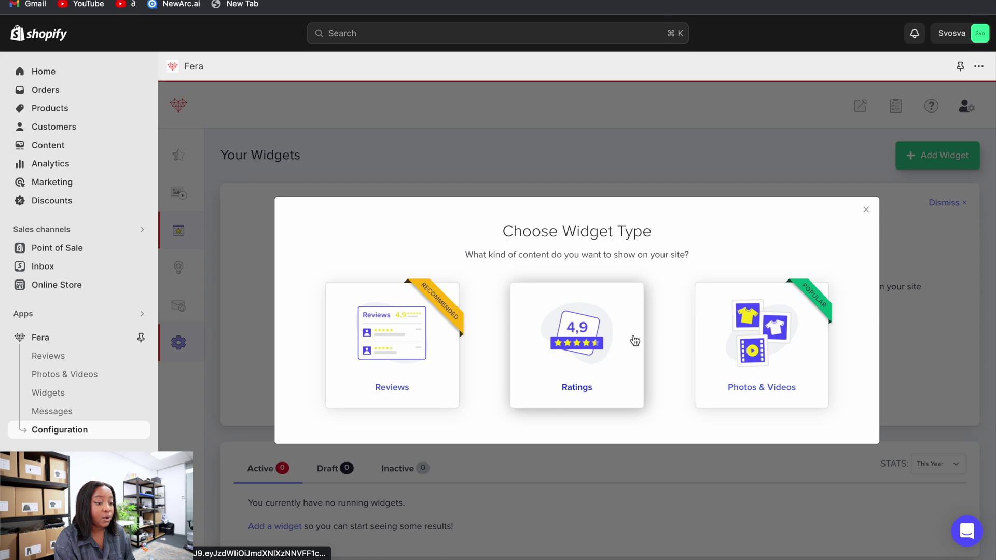
click(387, 361)
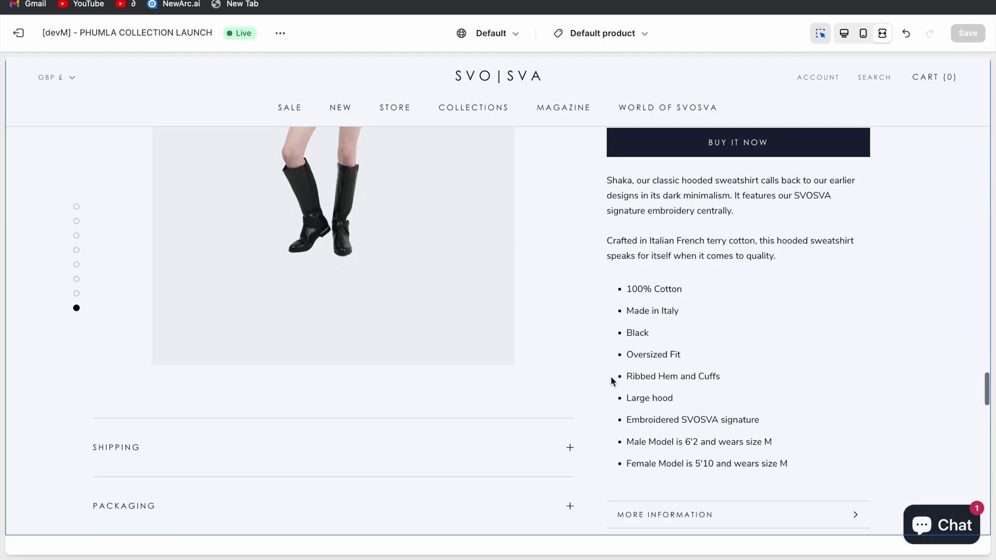
scroll(612, 381, down, 5)
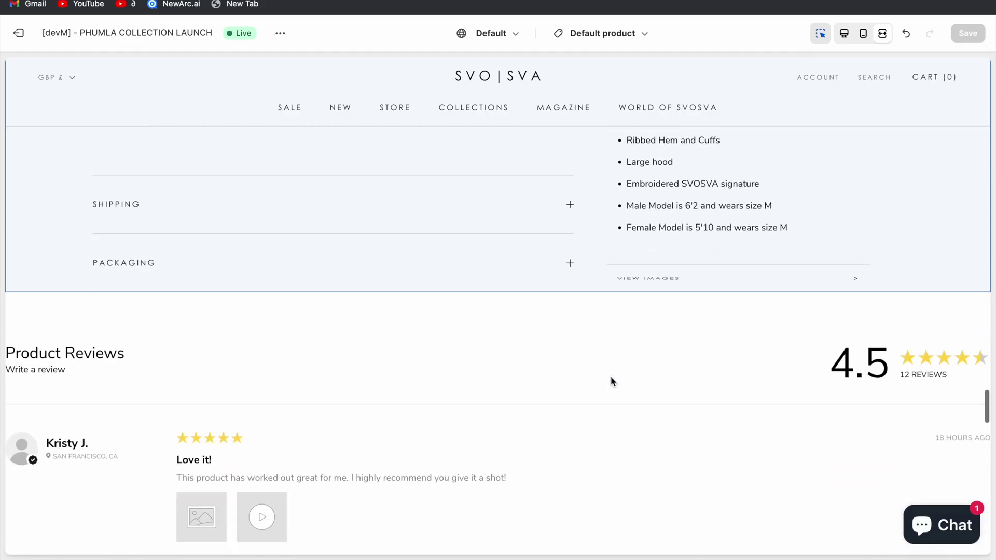
scroll(612, 381, down, 1)
scroll(612, 382, down, 4)
scroll(610, 381, down, 3)
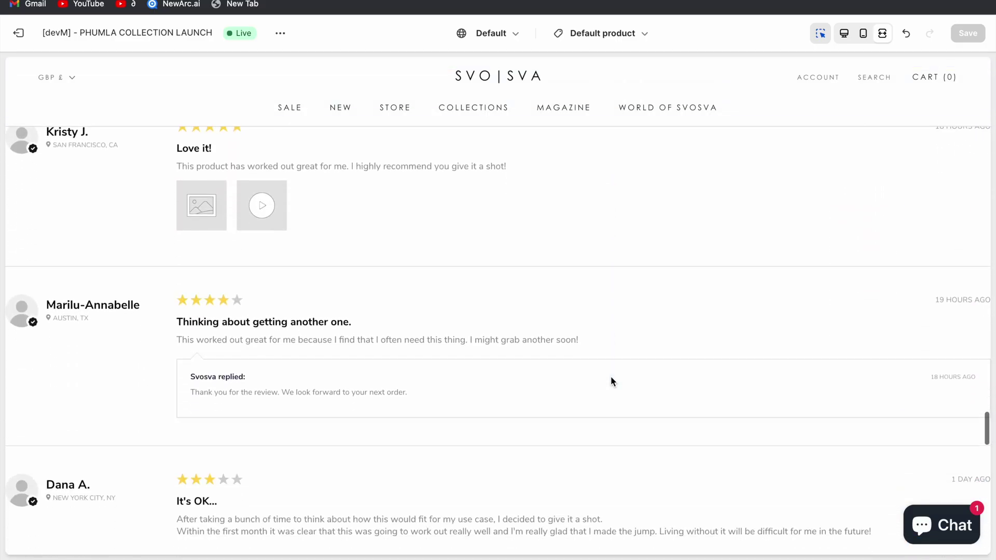
scroll(610, 381, down, 2)
scroll(611, 380, down, 1)
scroll(611, 380, down, 2)
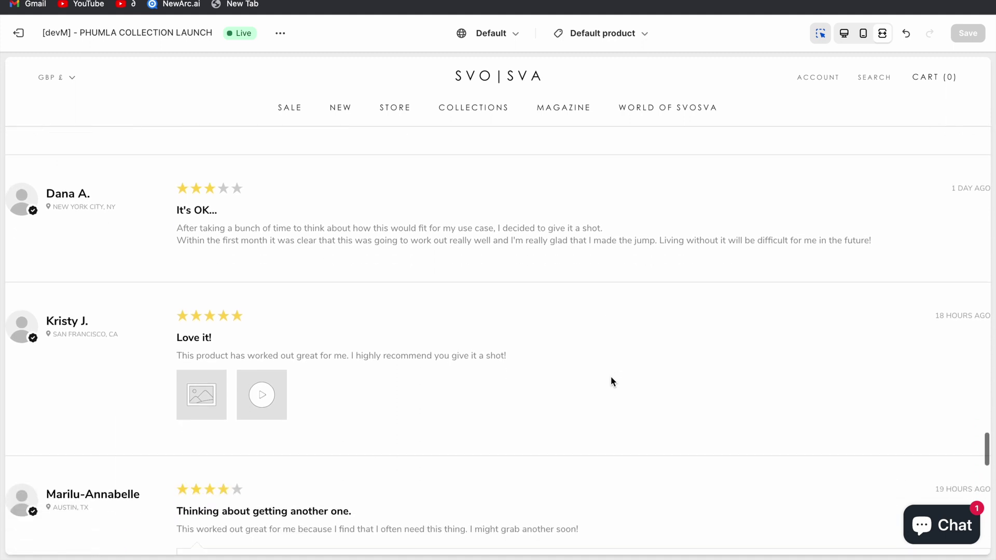
scroll(611, 380, down, 1)
scroll(611, 380, down, 2)
scroll(611, 382, down, 1)
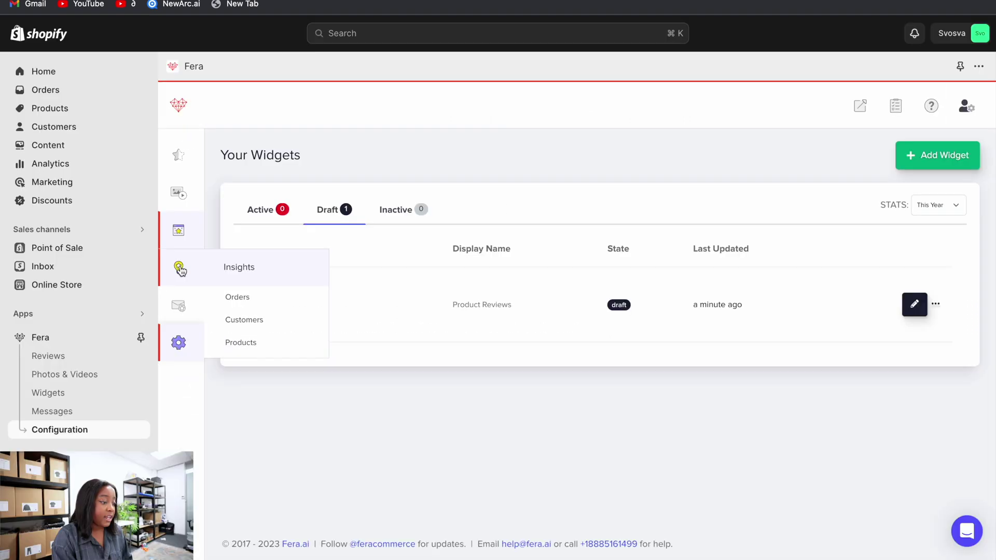
- Open the Insights Orders list and the actions menu on the test order
click(238, 297)
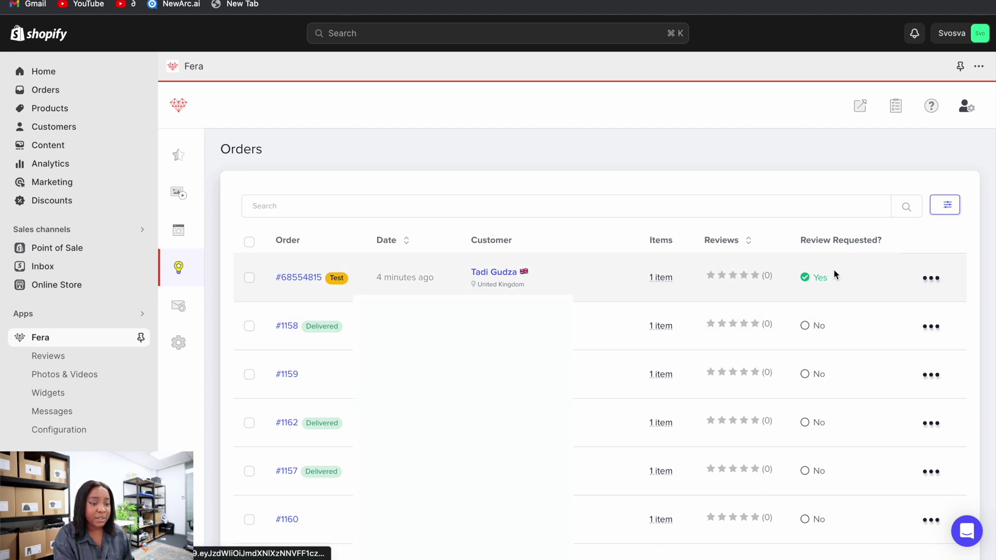
click(934, 278)
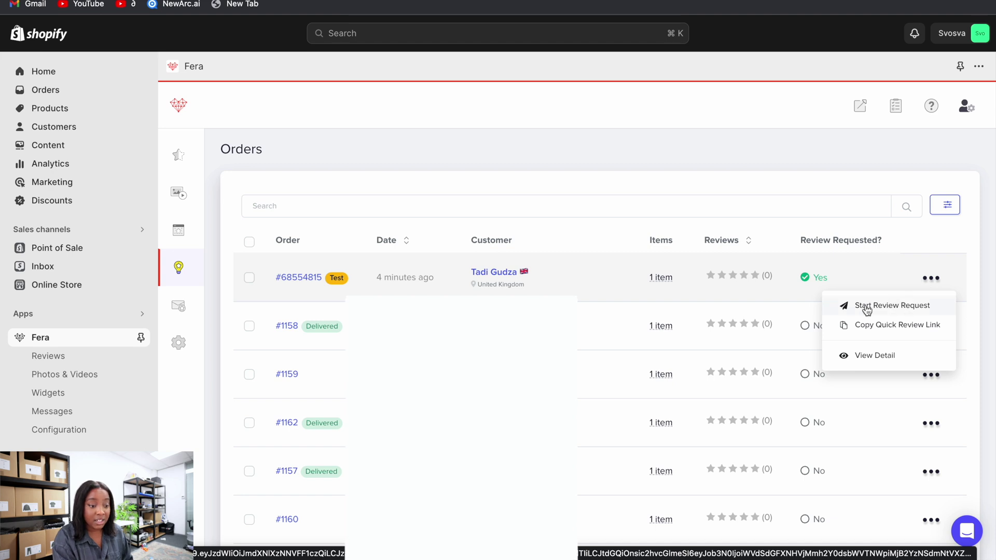
click(913, 306)
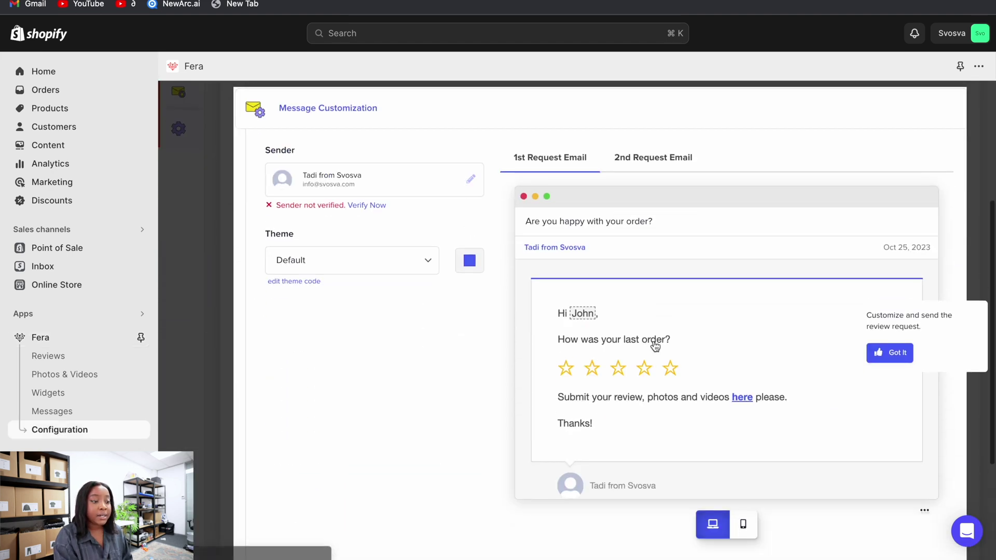